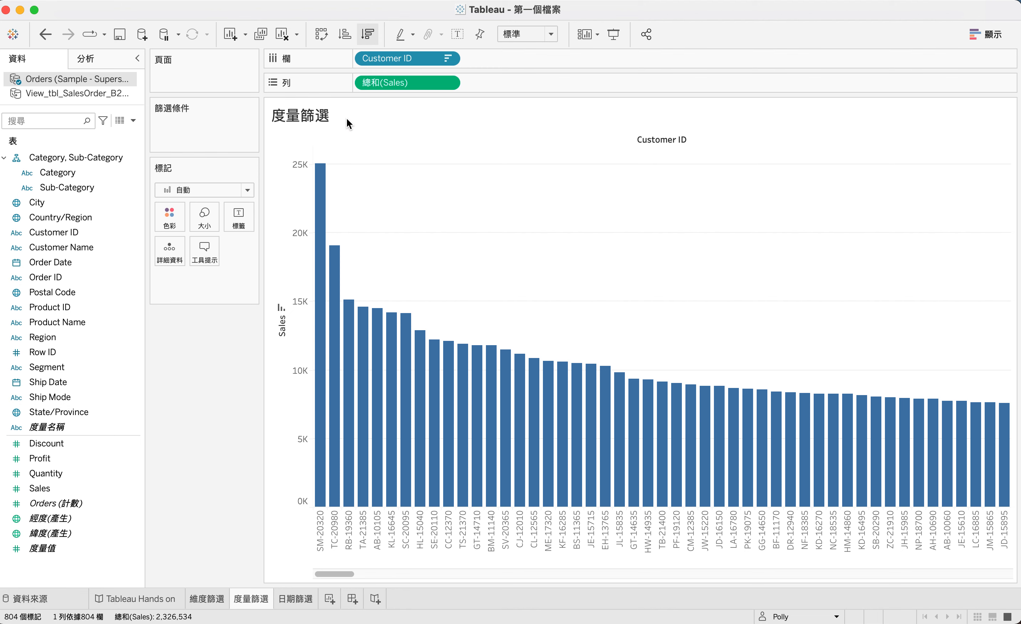
# Show the sales value labels on the bars and review all customers from highest to lowest sales
pyautogui.click(457, 35)
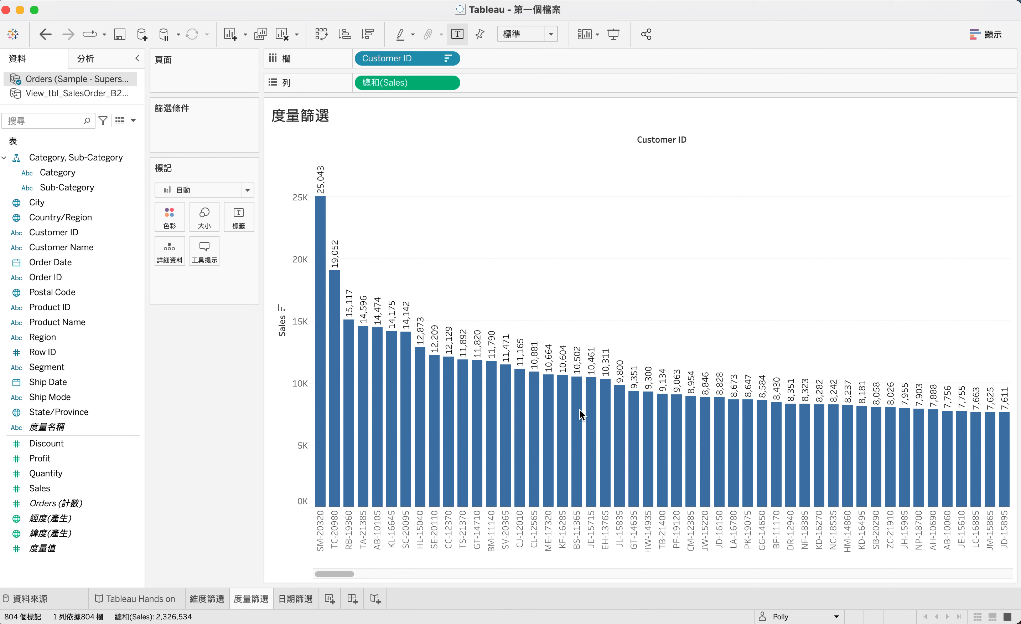
pyautogui.hscroll(10, 580, 410)
pyautogui.hscroll(20, 580, 409)
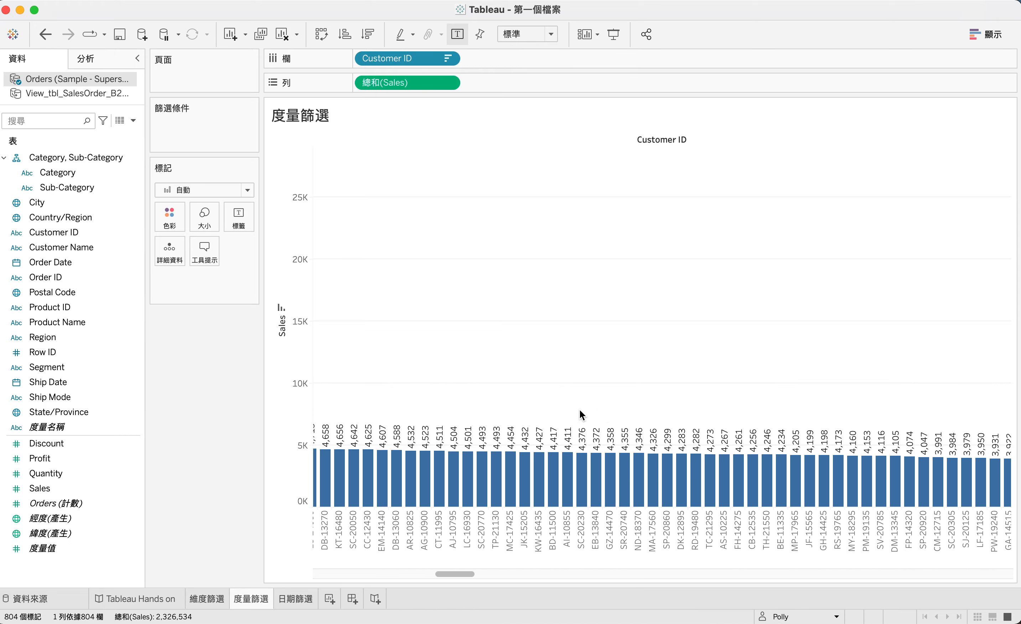
pyautogui.hscroll(20, 580, 409)
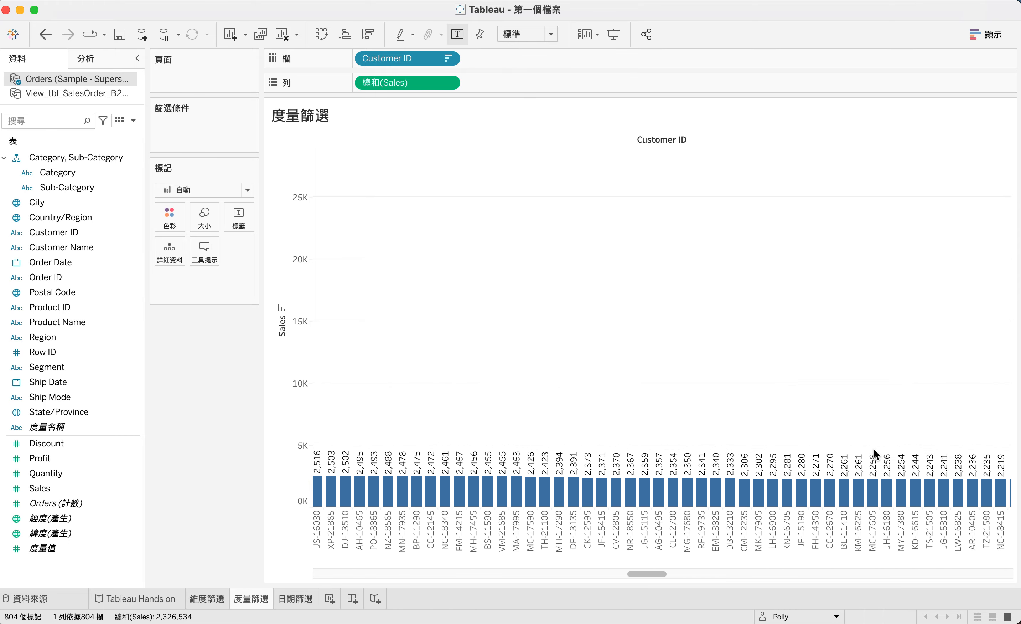
pyautogui.hscroll(10, 875, 449)
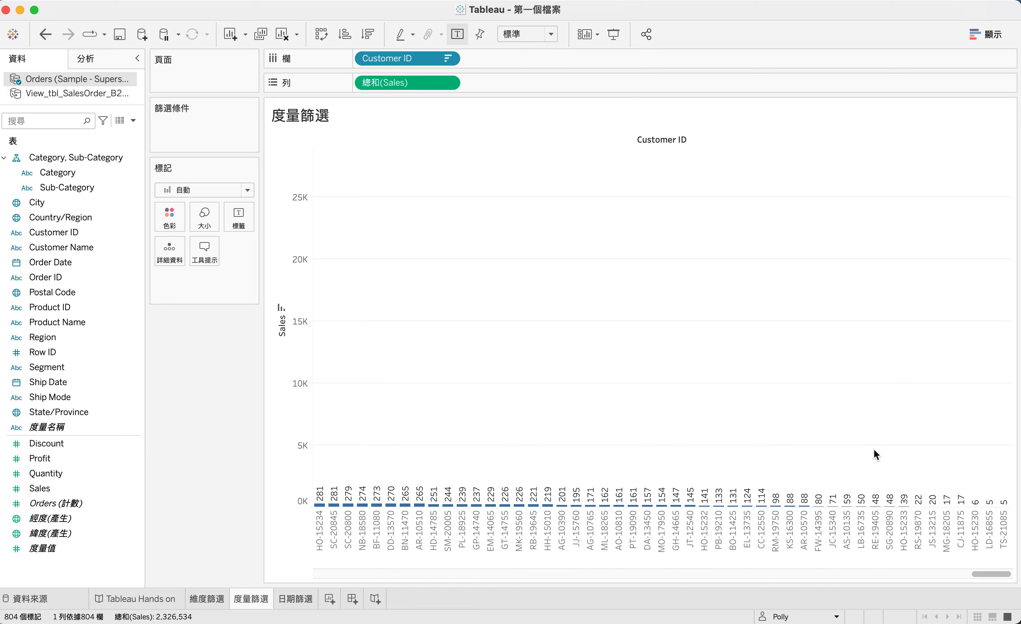
pyautogui.hscroll(-20, 505, 426)
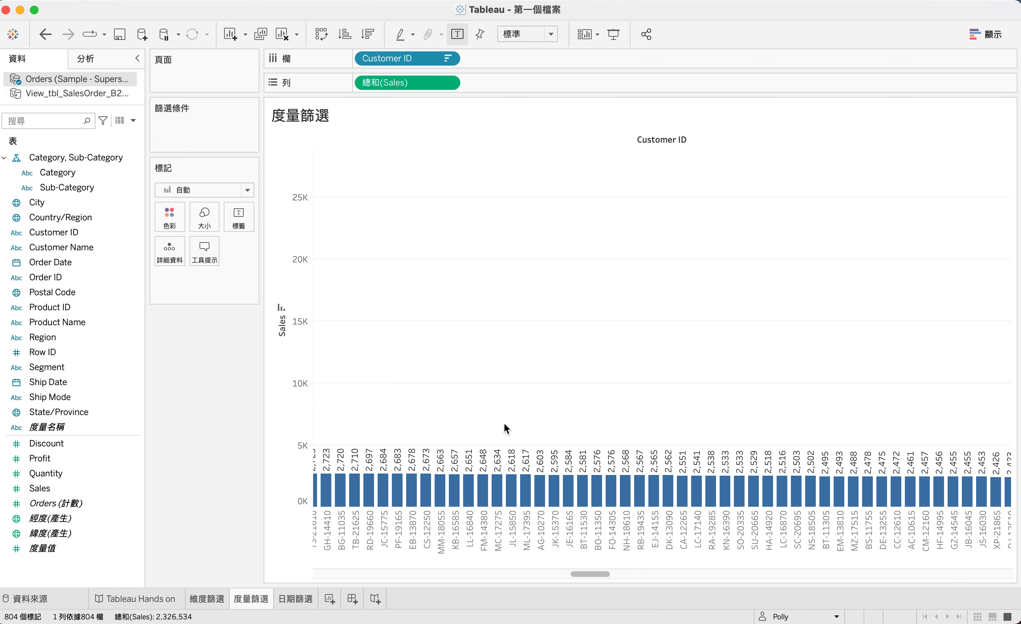
pyautogui.hscroll(-20, 505, 426)
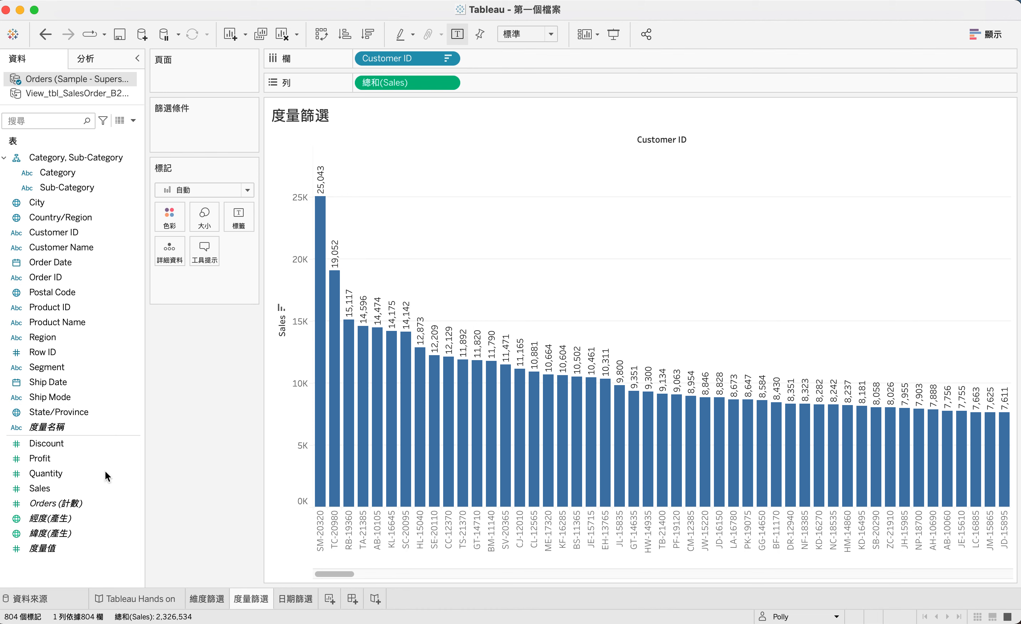
# Add a filter on the Sales measure aggregated as 總和 (sum)
pyautogui.moveTo(50, 487); pyautogui.dragTo(212, 132)
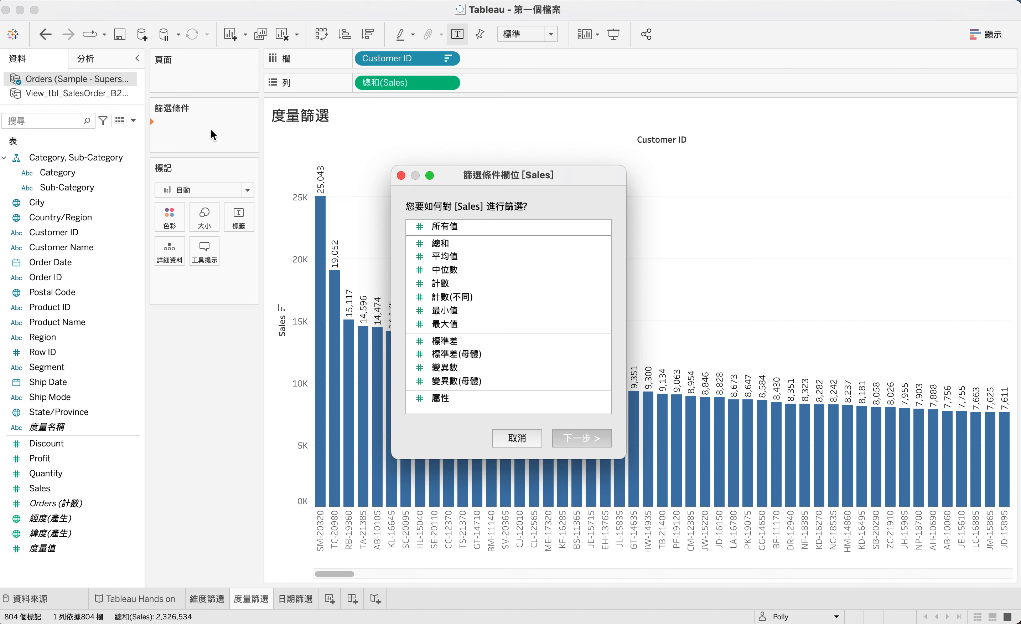
pyautogui.click(453, 247)
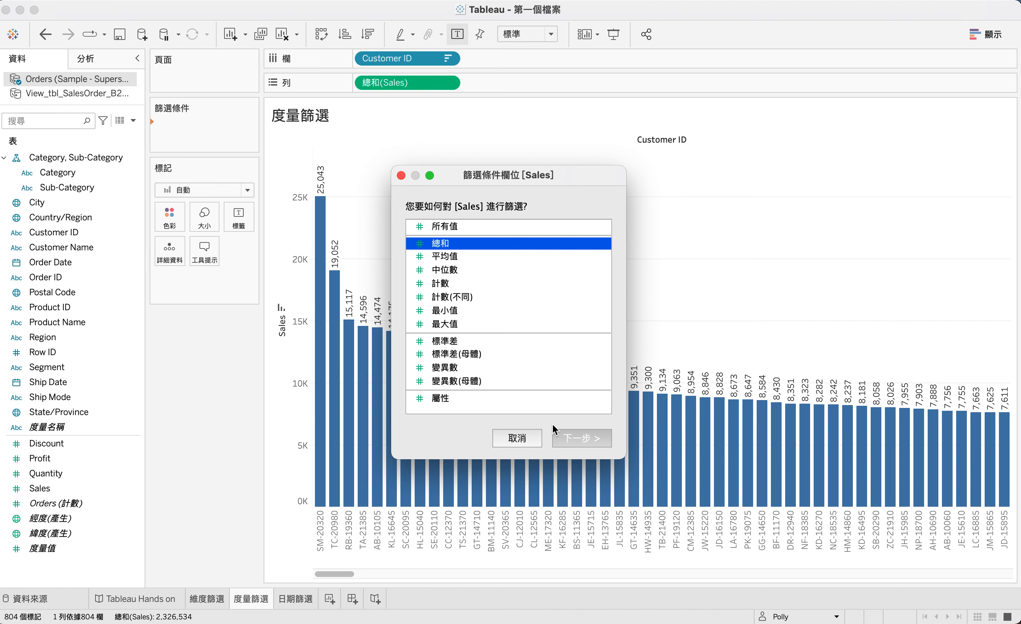
pyautogui.click(577, 437)
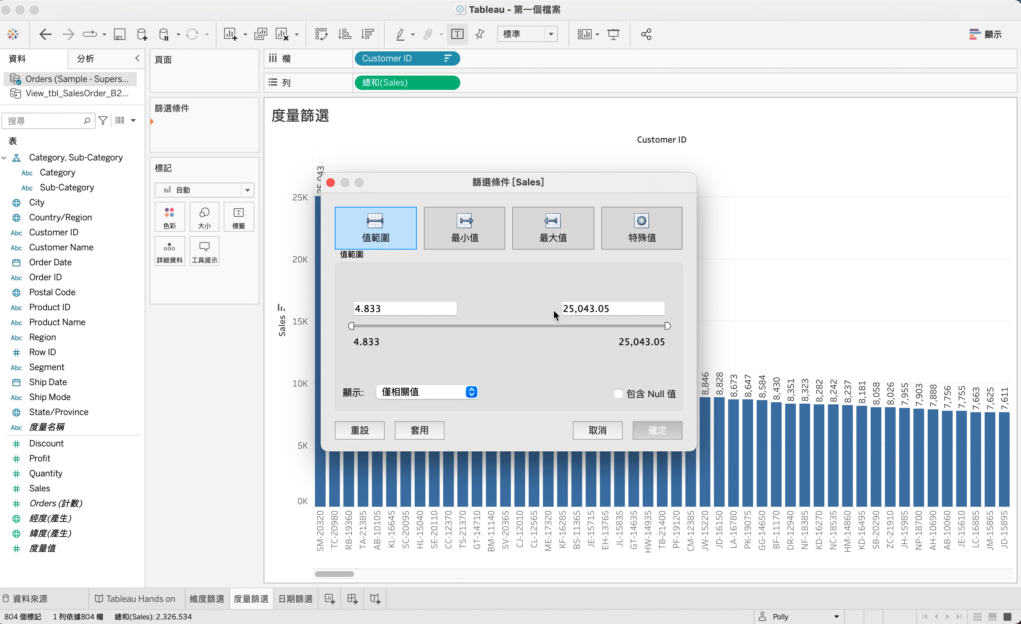
# Restrict the sum of Sales filter to a minimum value (最小值) of 1,000 and apply it, keeping the chart in view
pyautogui.click(401, 305)
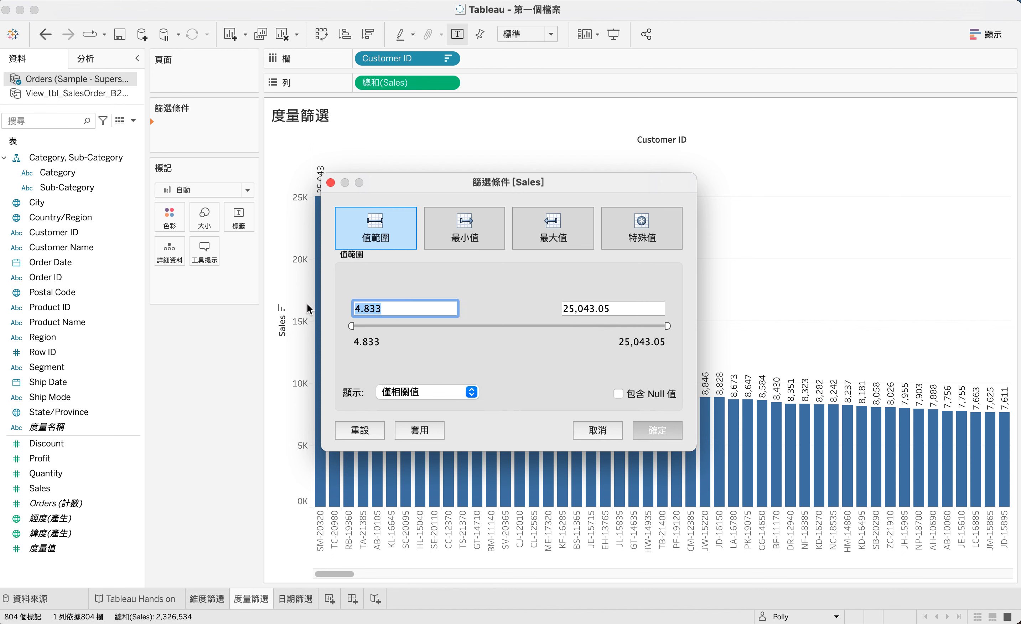
pyautogui.click(563, 230)
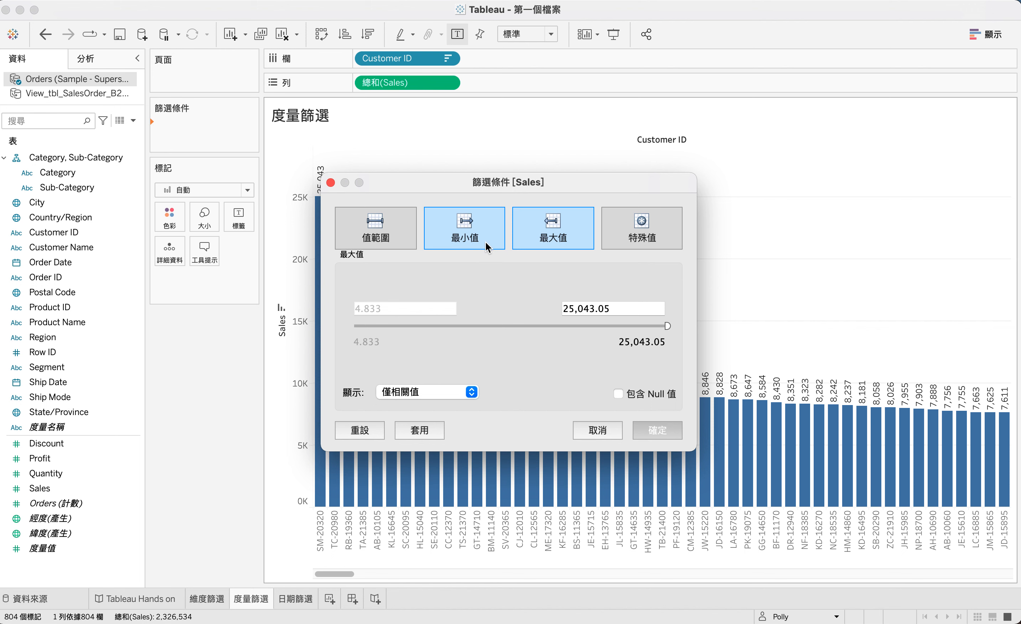
pyautogui.click(380, 237)
pyautogui.click(385, 306)
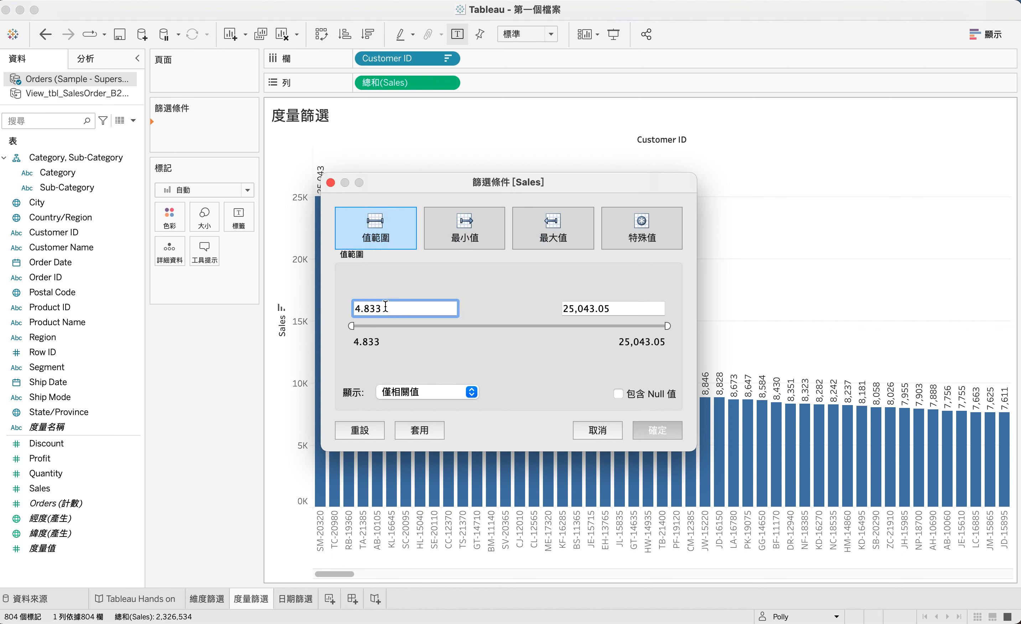
pyautogui.doubleClick(385, 306)
pyautogui.write('1000')
pyautogui.click(485, 218)
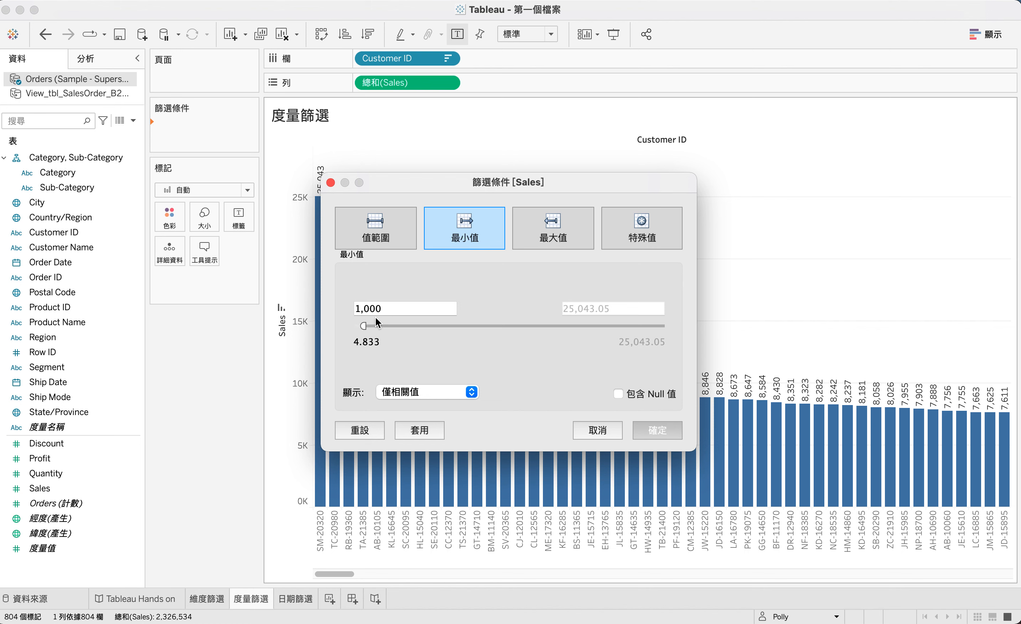
pyautogui.click(420, 430)
pyautogui.moveTo(552, 184); pyautogui.dragTo(738, 4)
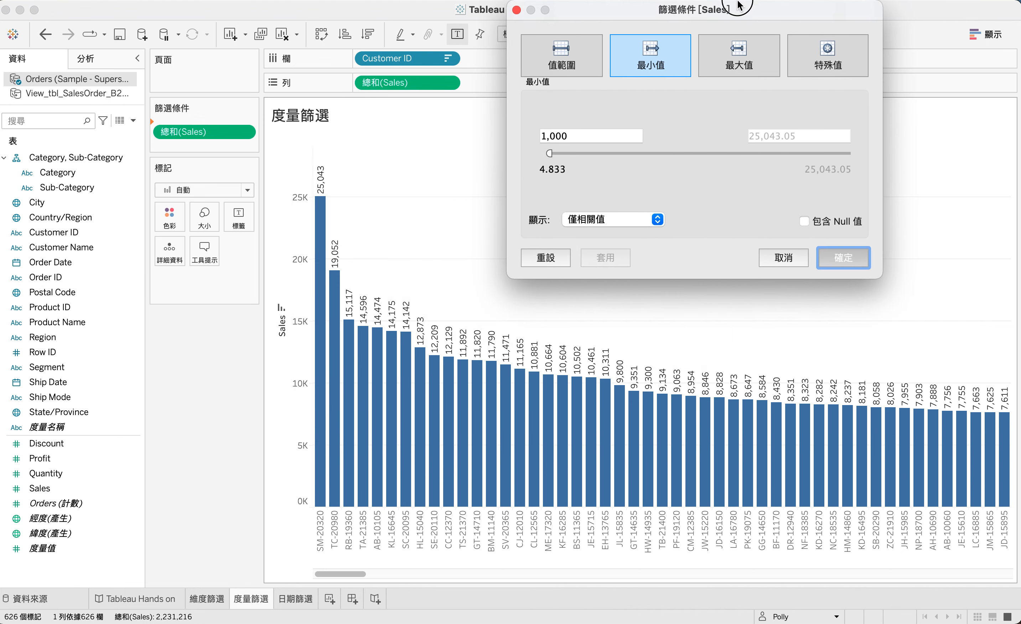
pyautogui.moveTo(738, 5); pyautogui.dragTo(722, 44)
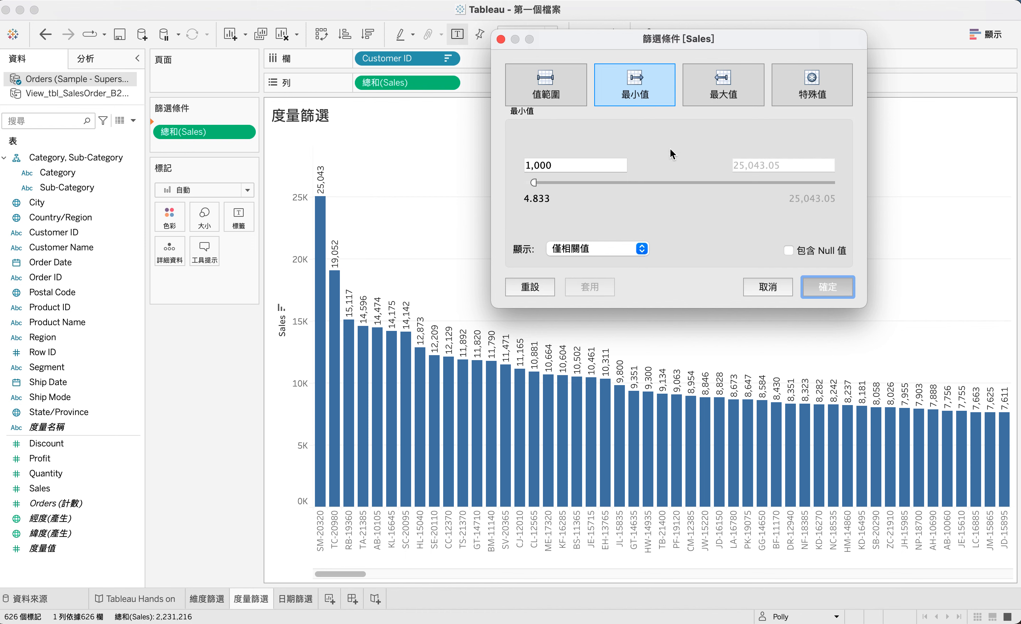
# Raise the minimum of the sum of Sales filter to 10,000, apply it and confirm the filter
pyautogui.click(604, 164)
pyautogui.write('0')
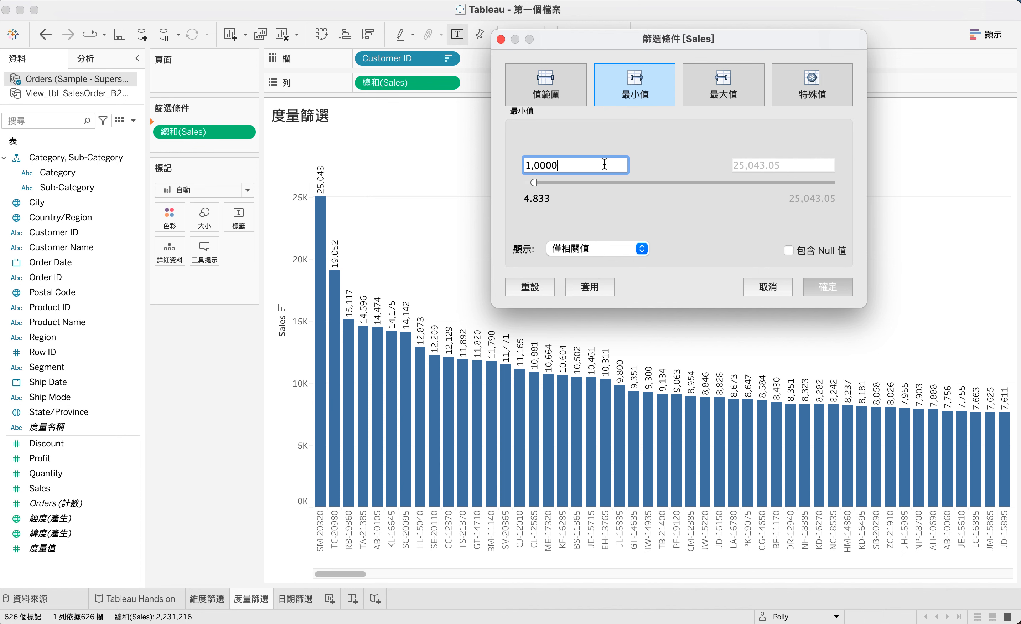
pyautogui.click(590, 288)
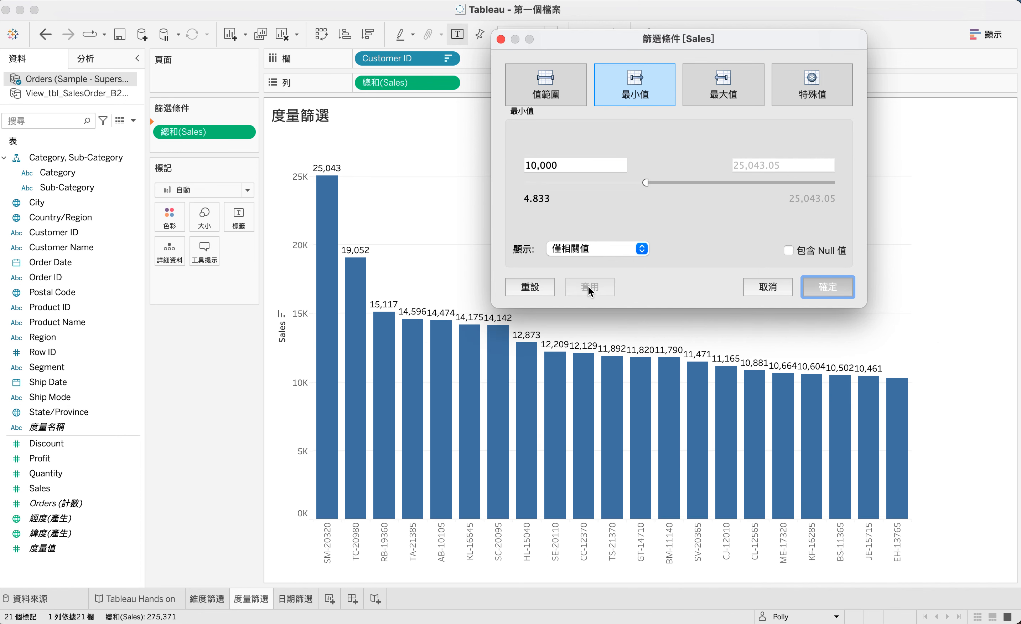
pyautogui.click(829, 287)
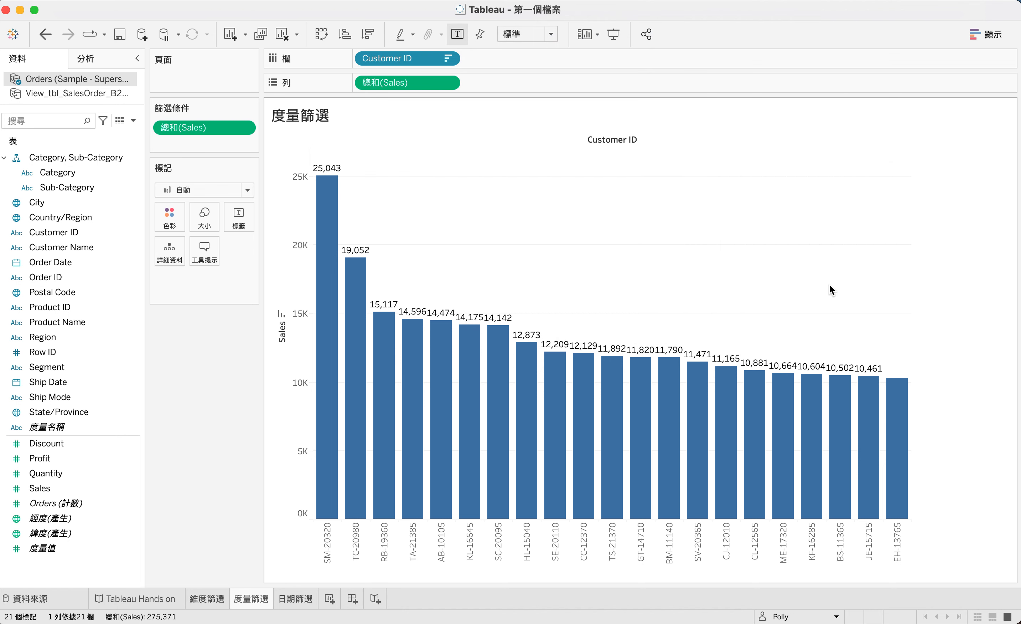
# Set the chart's fit to 符合寬度 (fit width)
pyautogui.click(528, 36)
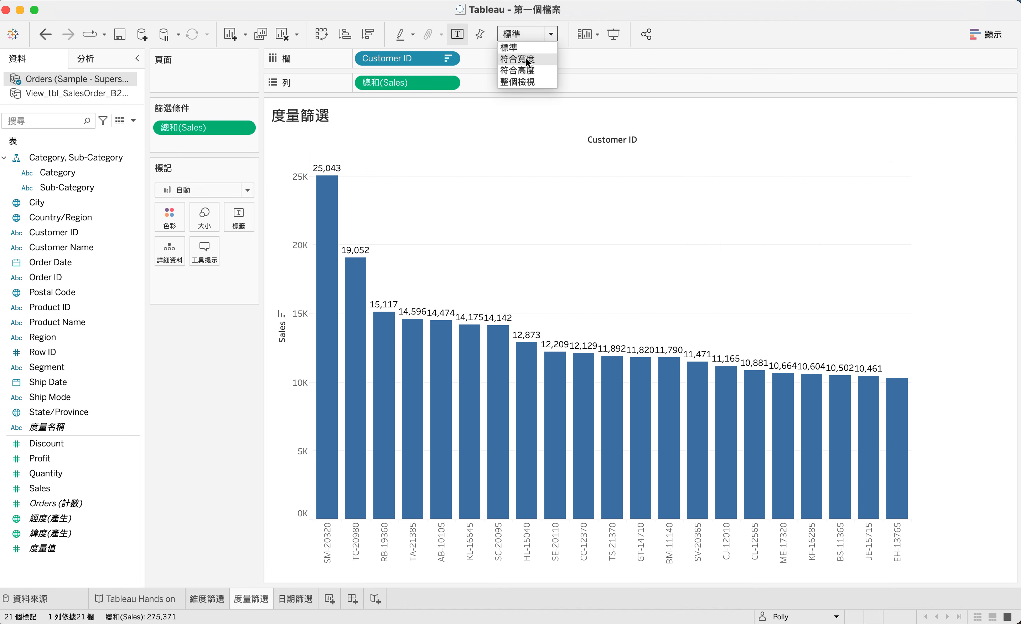
pyautogui.click(527, 58)
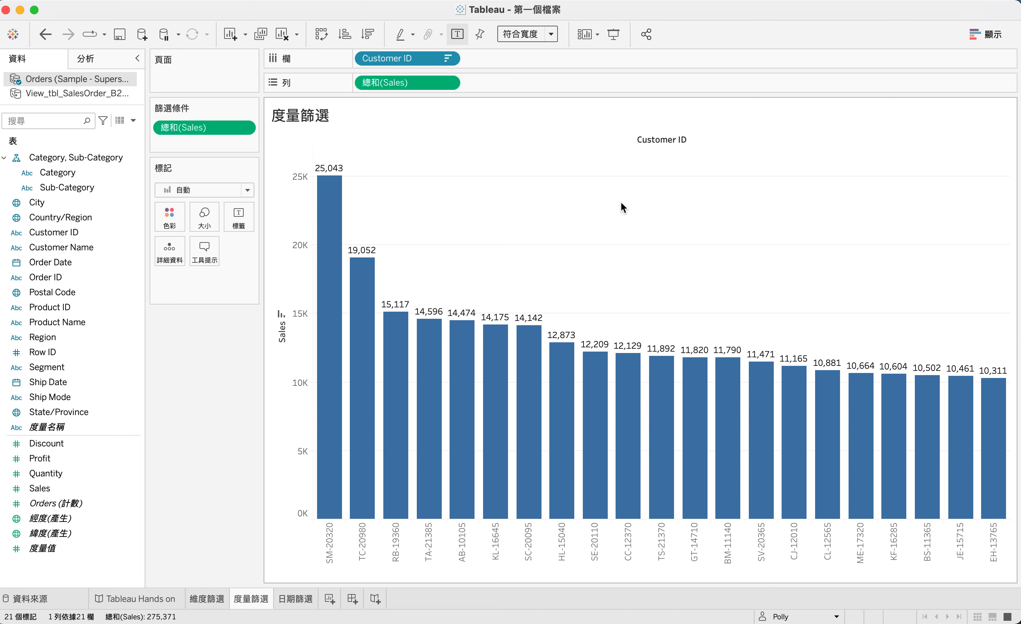
# Replace the sum of Sales filter with a new Sales filter aggregated as 平均值 (average)
pyautogui.moveTo(209, 127); pyautogui.dragTo(211, 362)
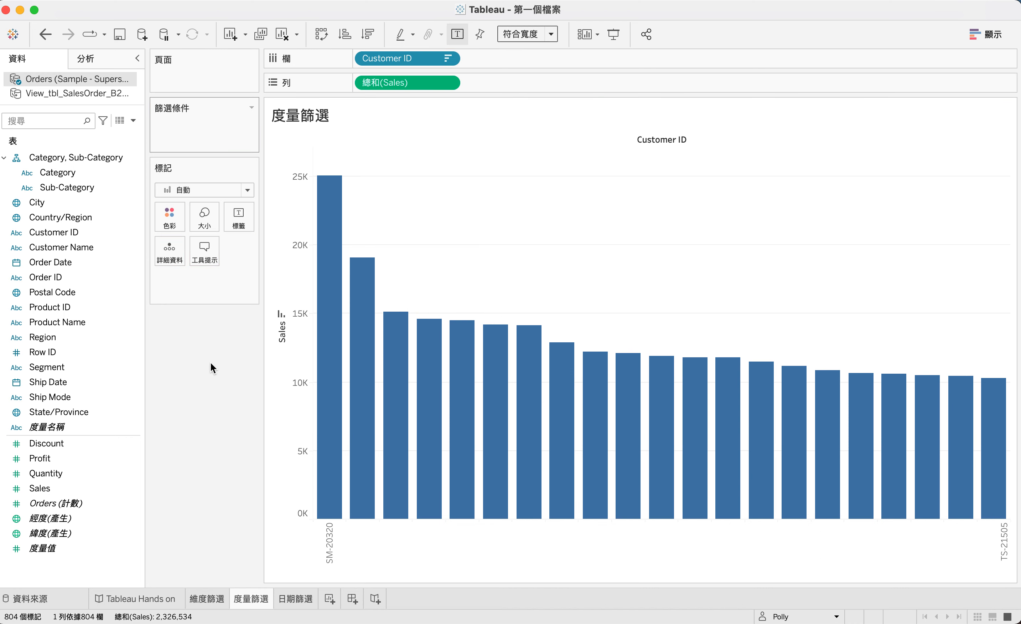
pyautogui.moveTo(63, 488); pyautogui.dragTo(204, 124)
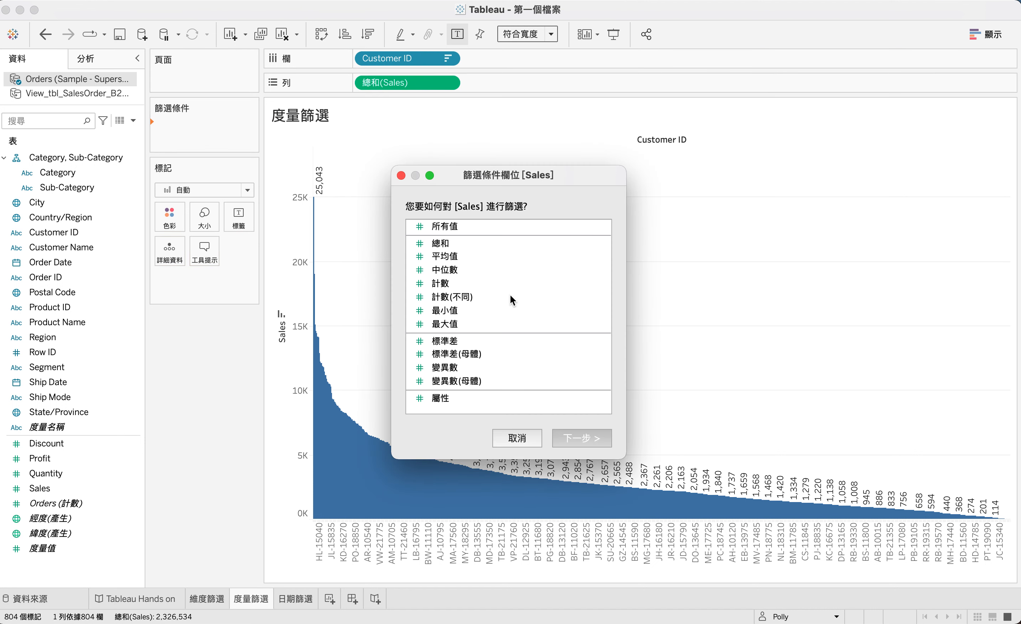
pyautogui.click(462, 261)
pyautogui.click(589, 436)
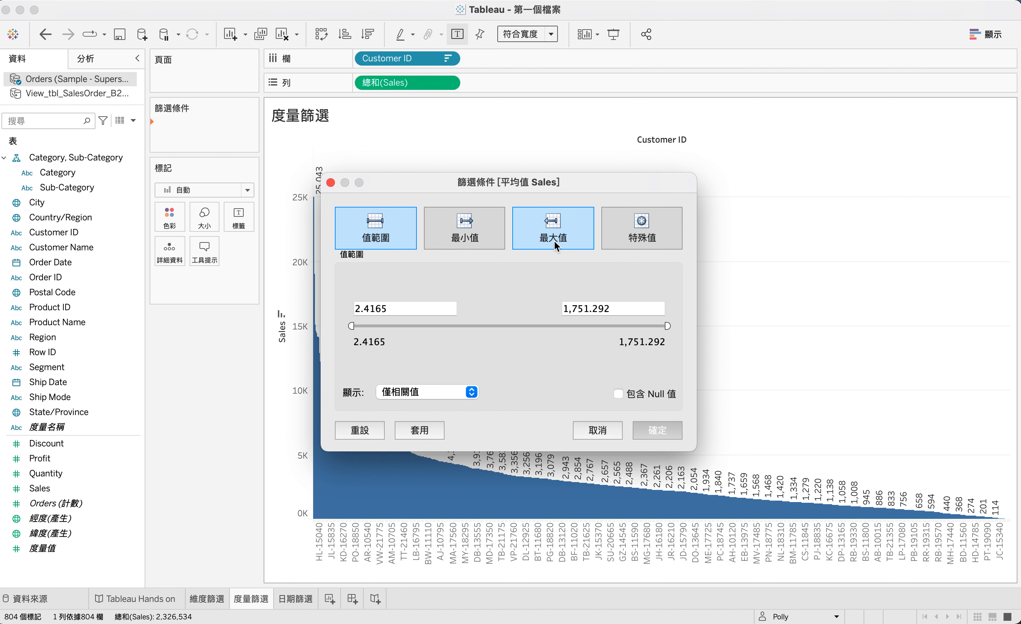
# Try narrowing the average Sales value range to 412–1,049, and restore the full range
pyautogui.moveTo(351, 326); pyautogui.dragTo(424, 326)
pyautogui.moveTo(667, 325); pyautogui.dragTo(544, 326)
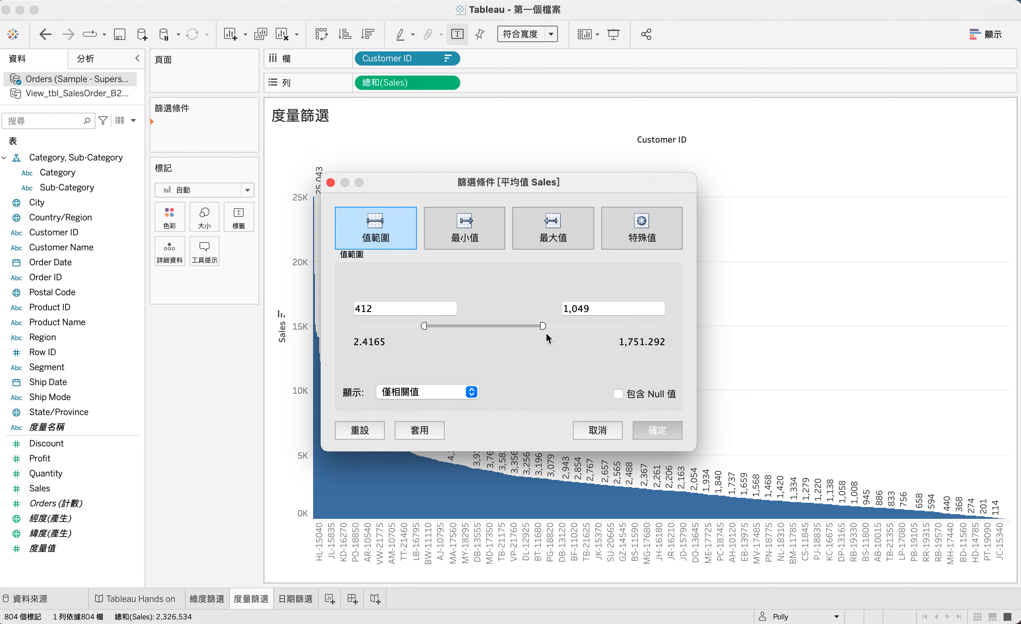
pyautogui.moveTo(427, 326); pyautogui.dragTo(351, 326)
pyautogui.moveTo(543, 326); pyautogui.dragTo(727, 323)
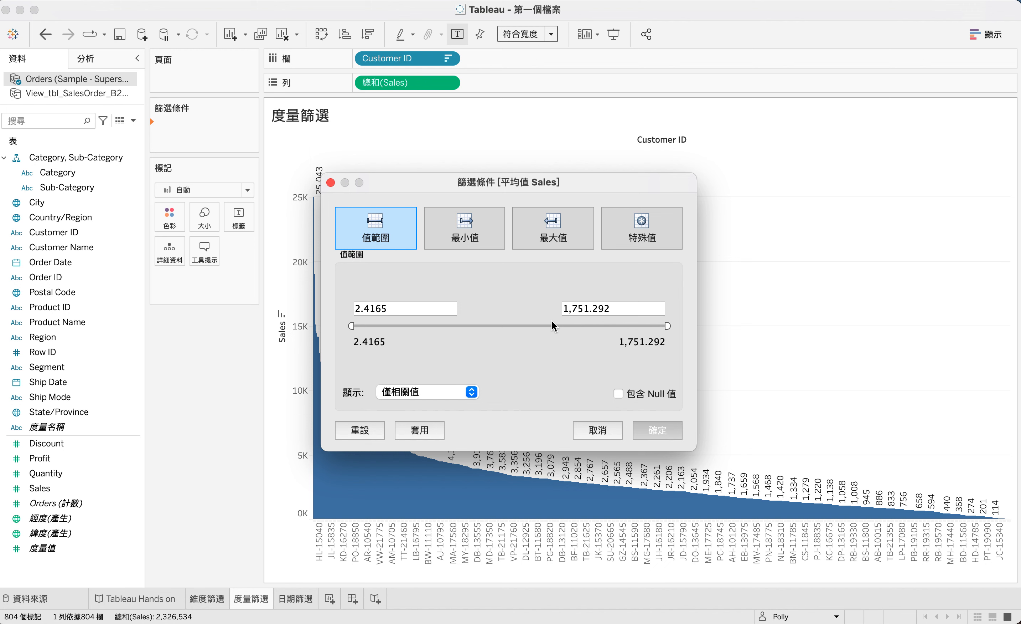
# Restrict the average Sales filter to a minimum value (最小值) of 1000 and confirm it
pyautogui.click(470, 231)
pyautogui.click(402, 308)
pyautogui.press('super+a')
pyautogui.write('1000')
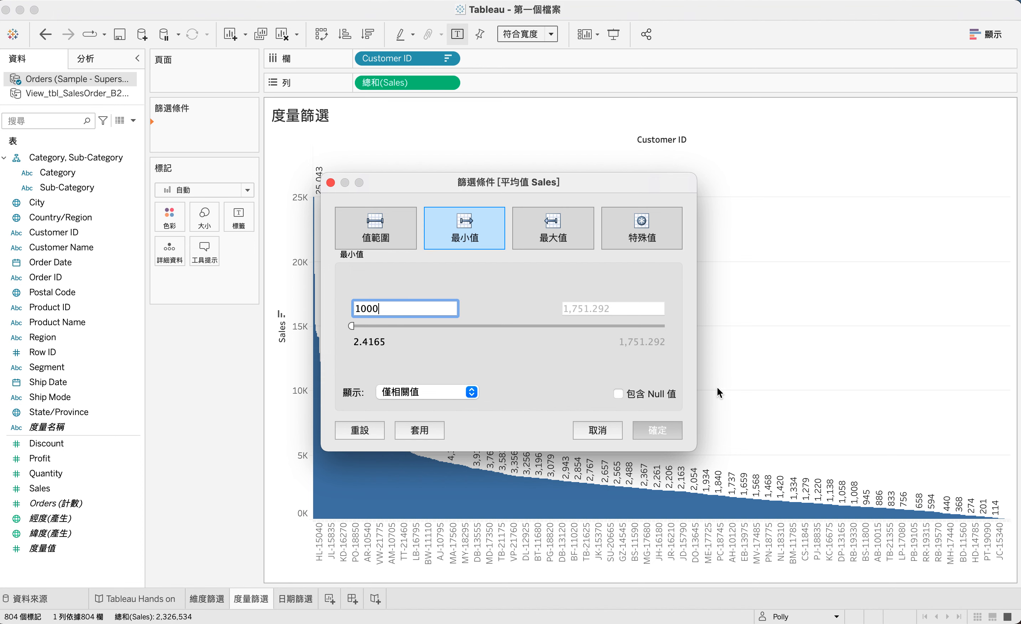
pyautogui.click(658, 430)
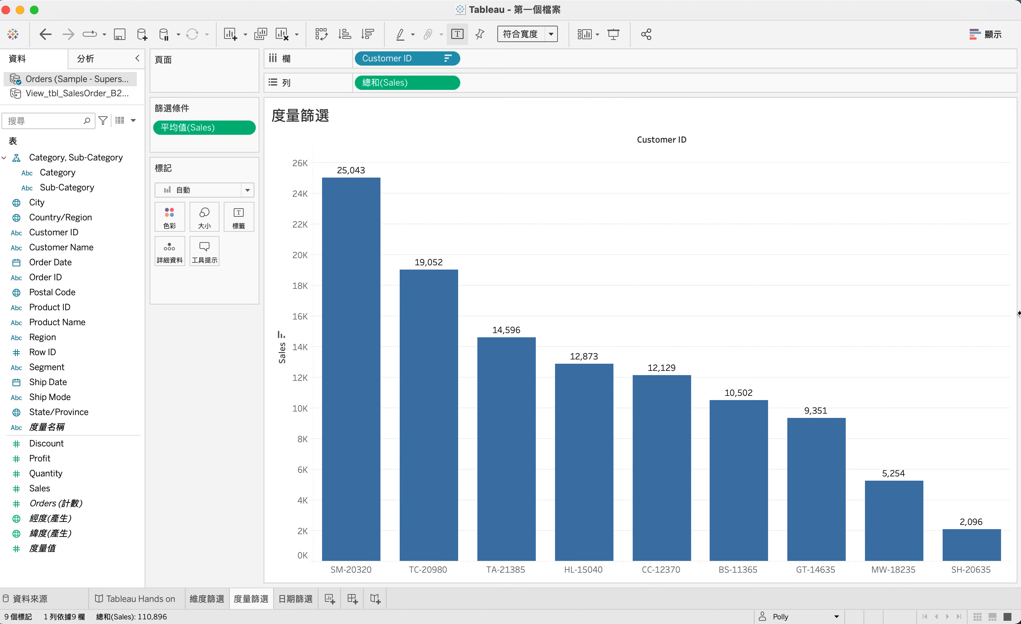
# Add Sales to the rows a second time and change that copy's aggregation to 平均值 (average)
pyautogui.moveTo(428, 480)
pyautogui.moveTo(43, 489); pyautogui.dragTo(499, 80)
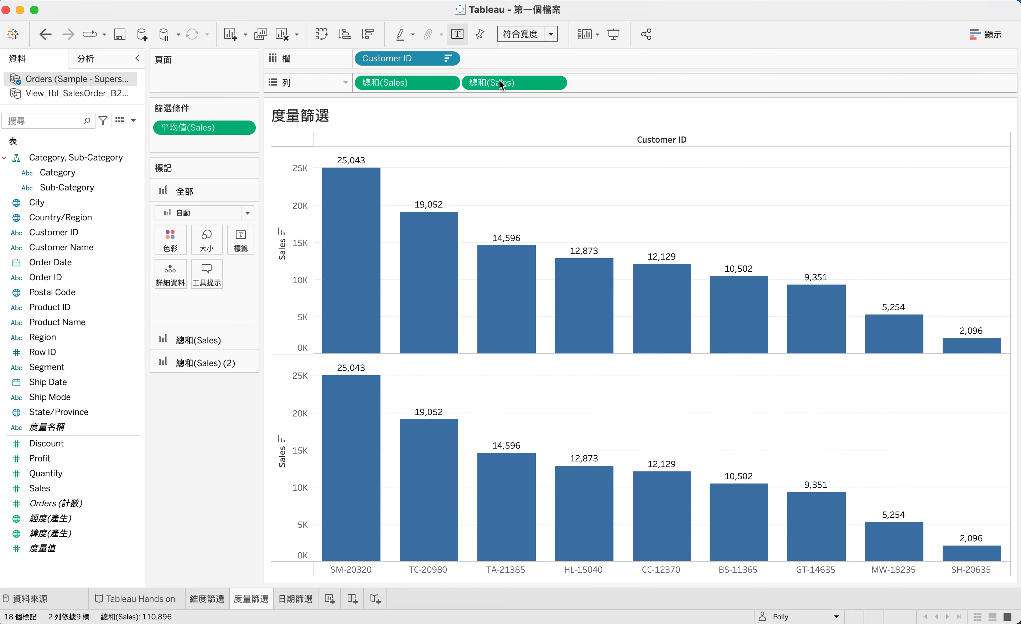
pyautogui.click(556, 84)
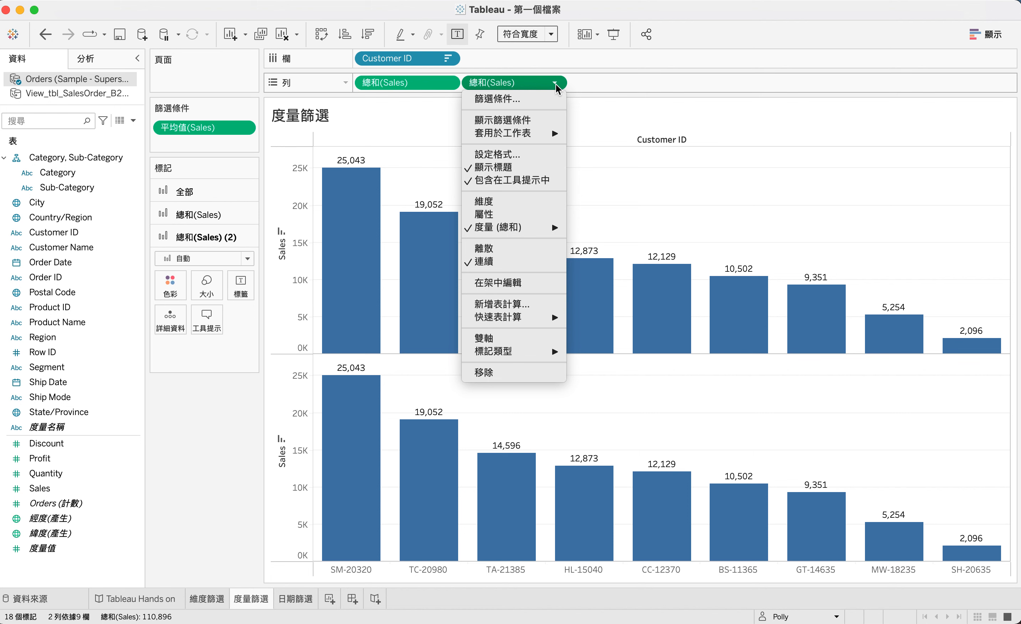
pyautogui.moveTo(535, 228)
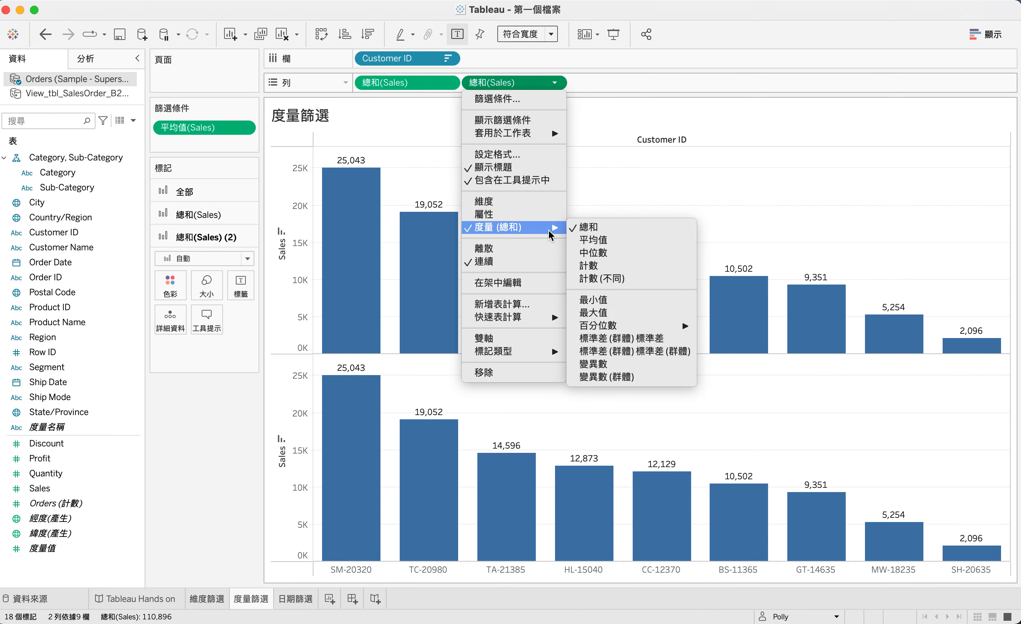
pyautogui.click(610, 242)
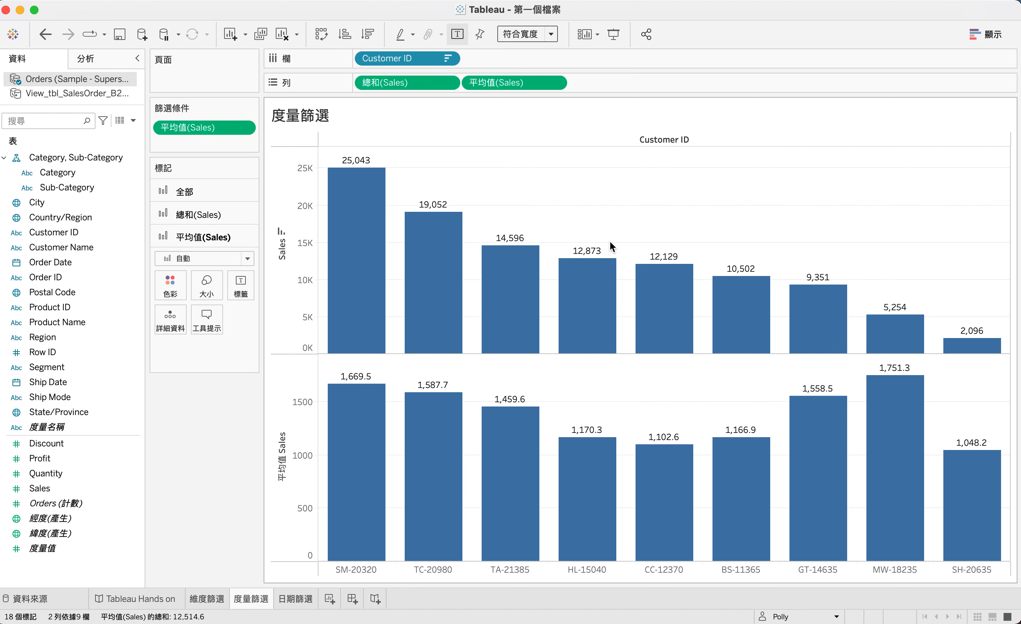
# Examine the average sales of individual customers in the lower chart and the aggregation choices for the average Sales field
pyautogui.moveTo(350, 426)
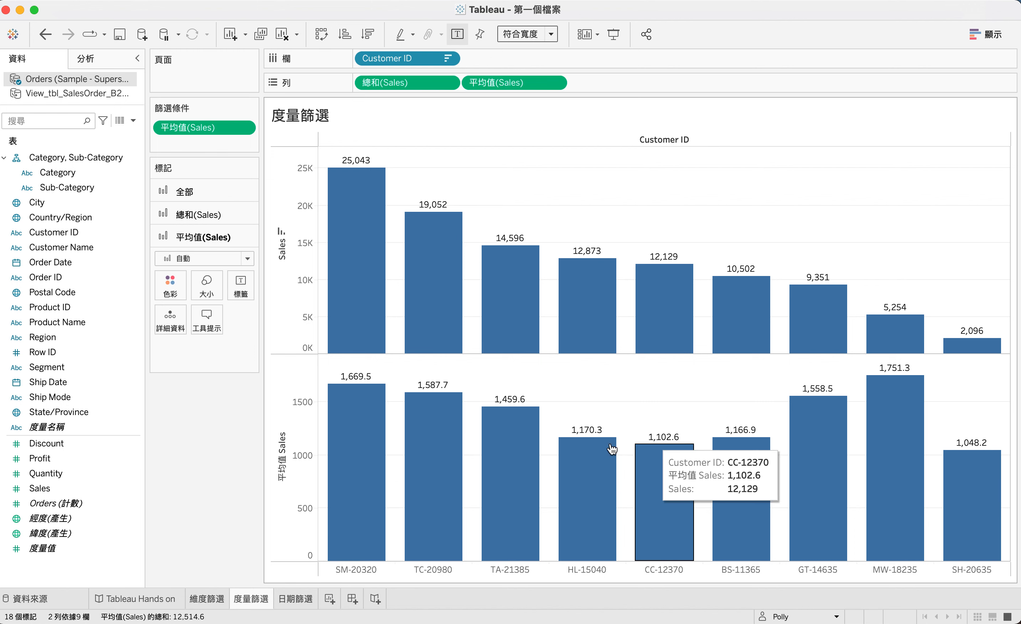
pyautogui.moveTo(435, 426)
pyautogui.moveTo(878, 392)
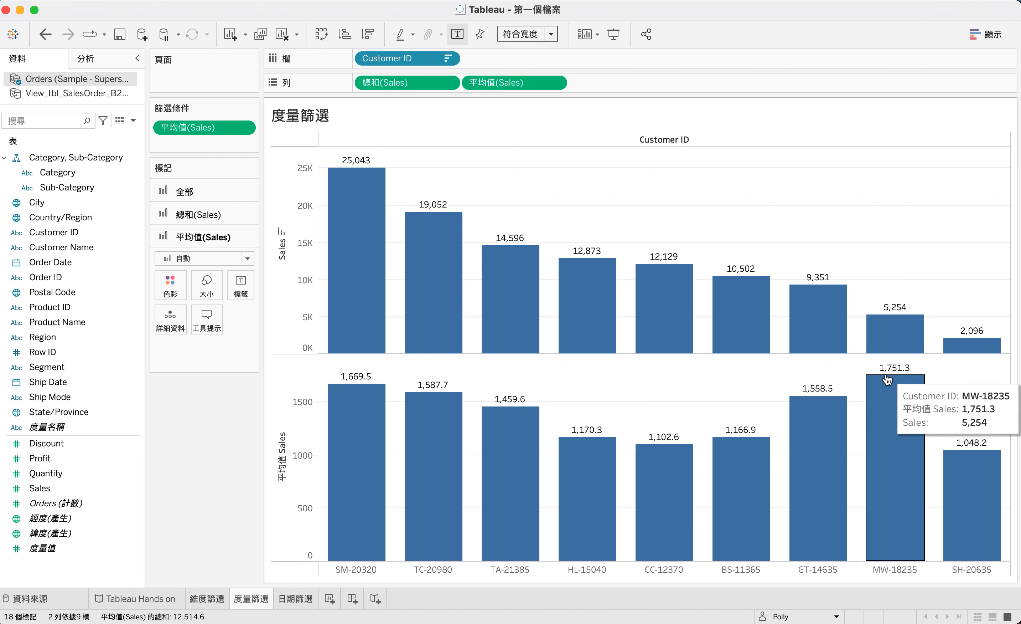
pyautogui.moveTo(980, 497)
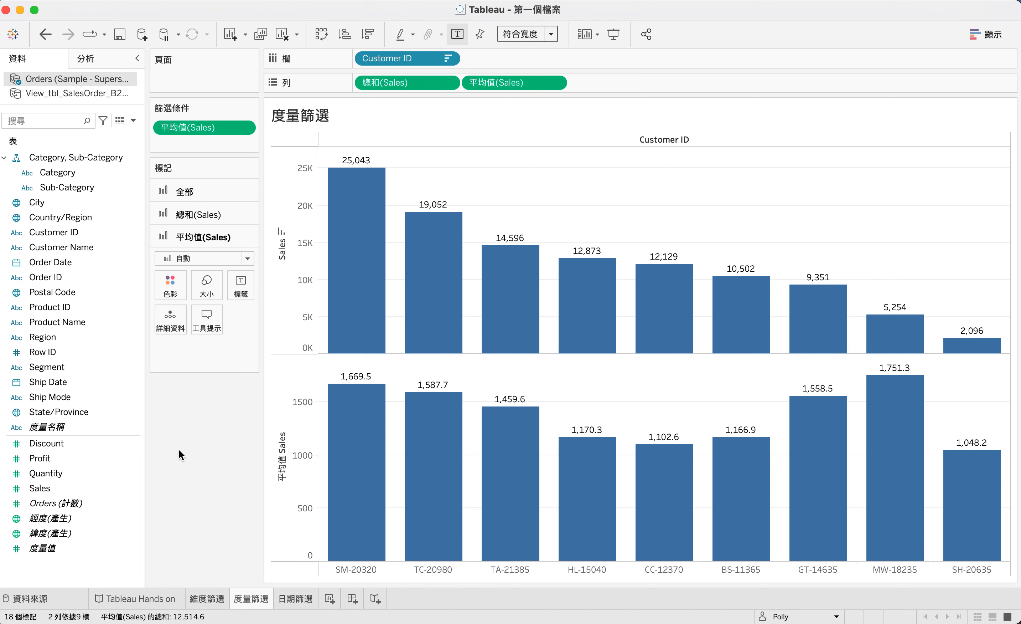
pyautogui.click(555, 83)
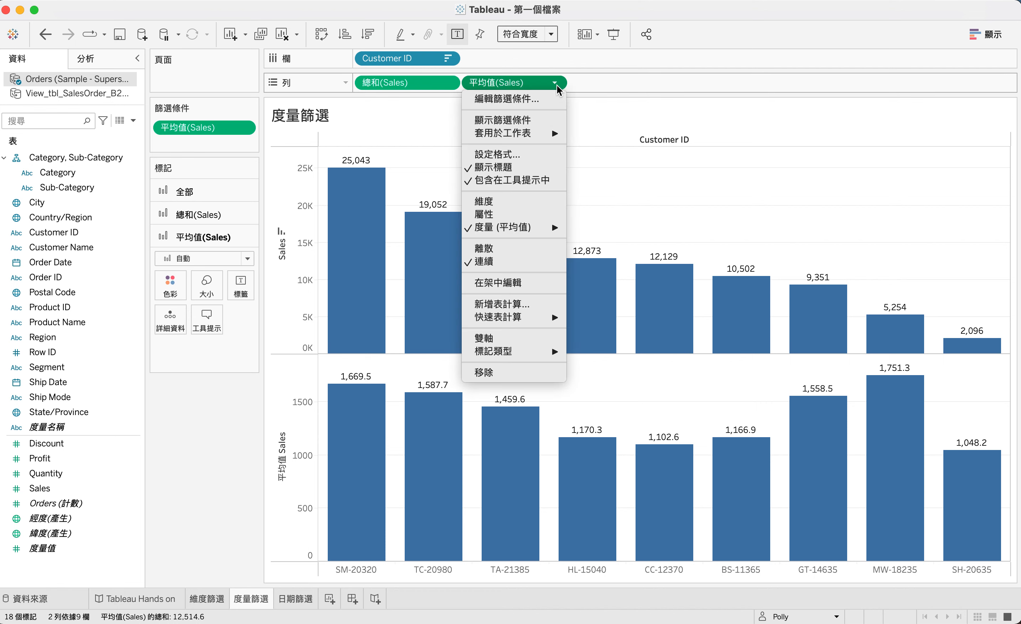
pyautogui.moveTo(535, 228)
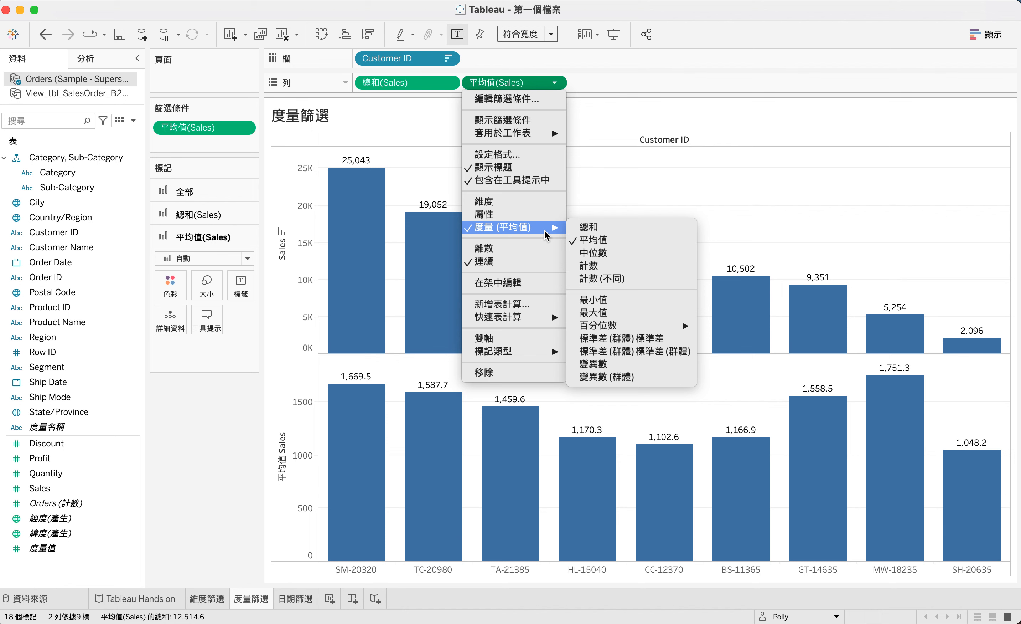
pyautogui.click(660, 195)
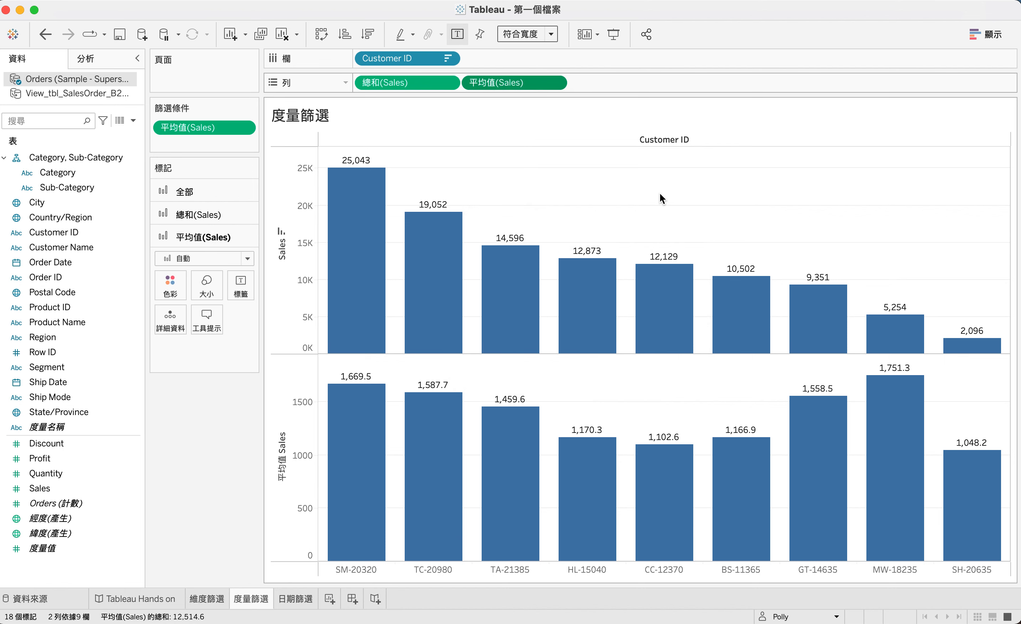